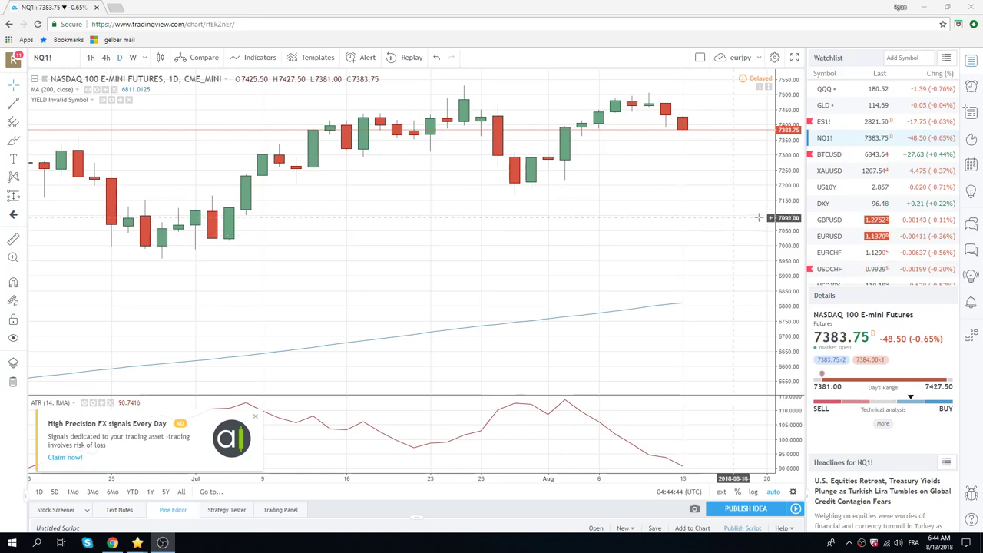
Step: Scroll through the watchlist while the NQ1! chart is displayed, locating the EURUSD row
scroll(858, 198, "down", 1)
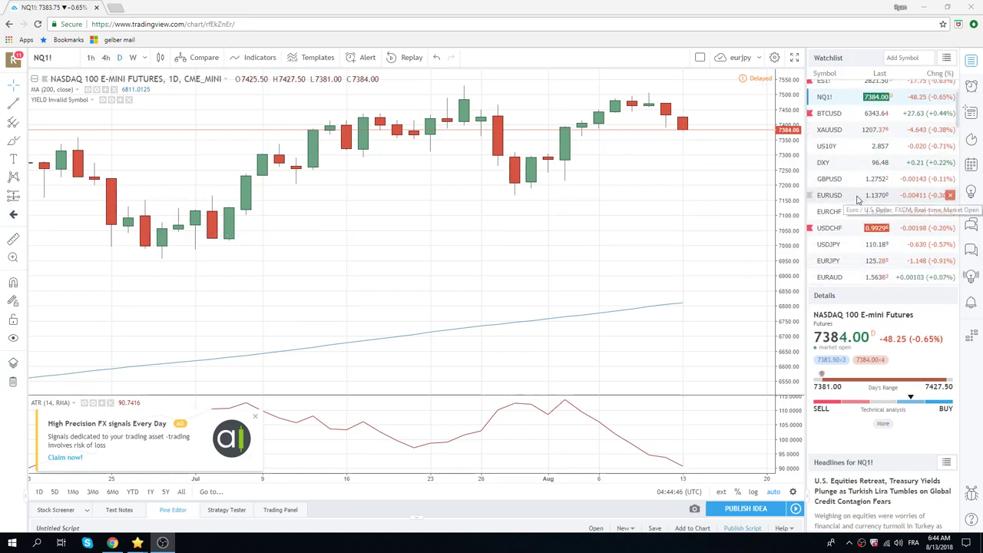
scroll(857, 204, "down", 2)
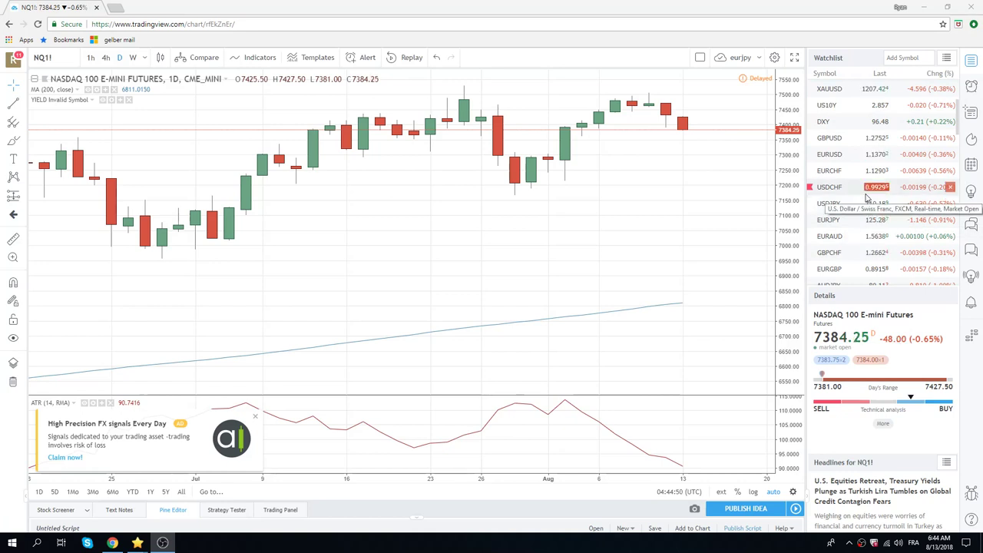
scroll(867, 199, "down", 1)
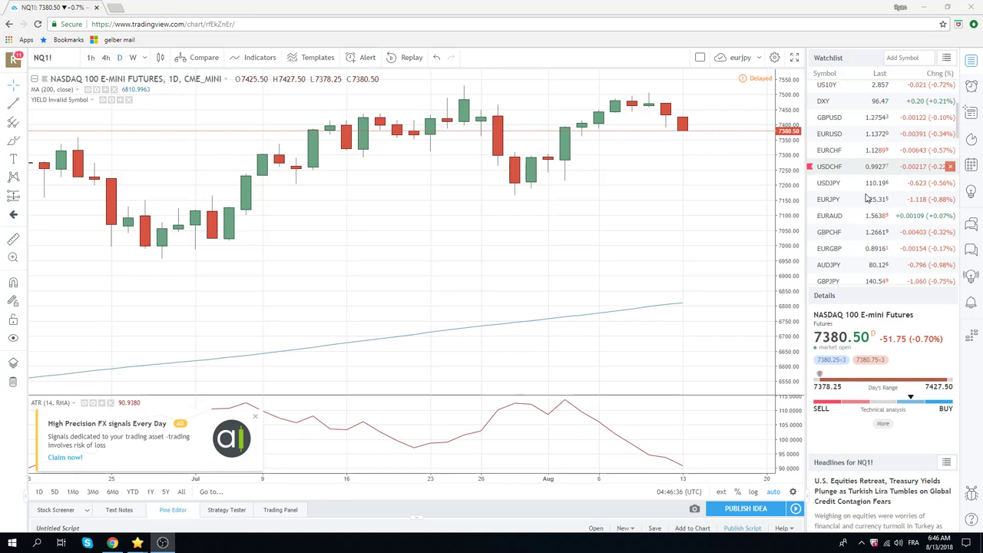
scroll(872, 196, "up", 2)
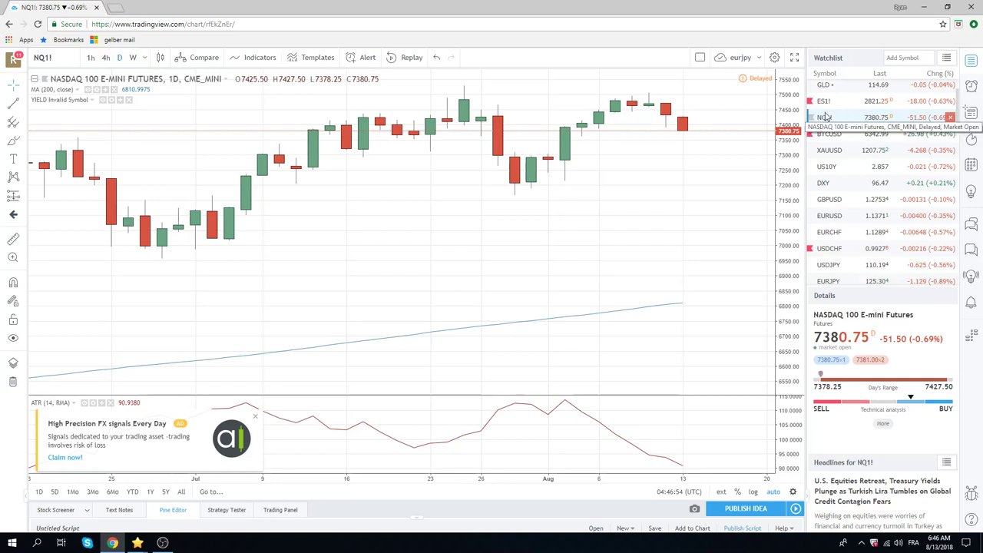
Step: Load EURUSD and zoom out to show October 2016 through August 2018
left_click(834, 217)
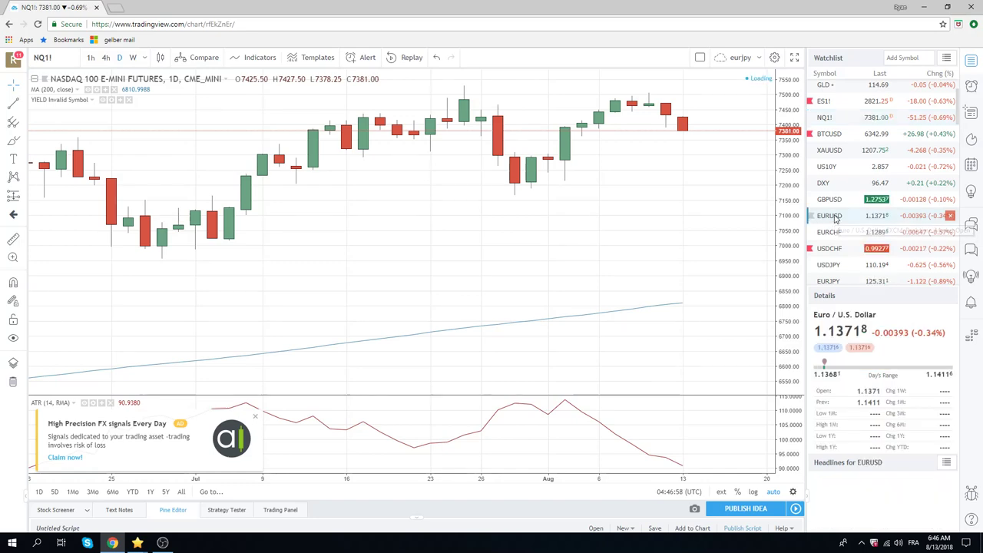
scroll(716, 224, "down", 1)
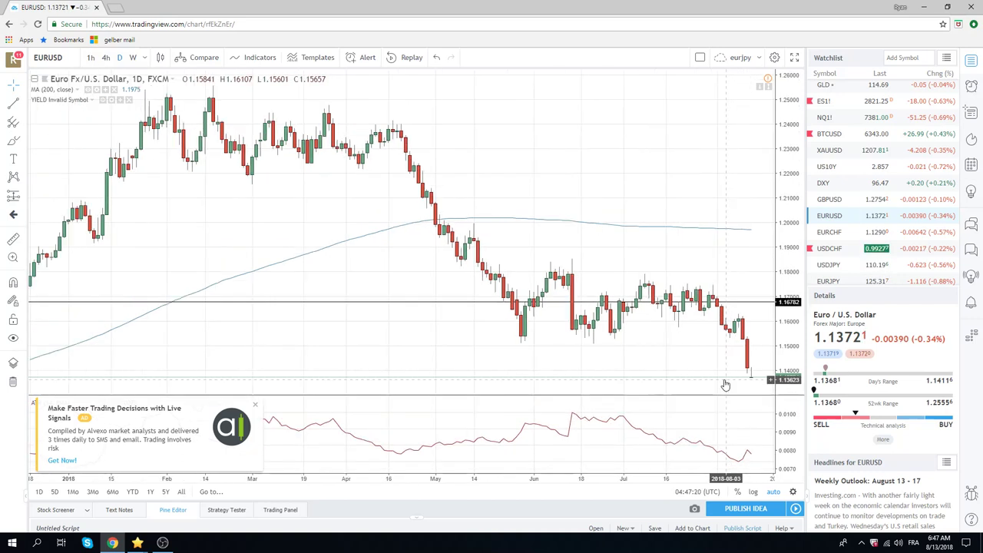
scroll(724, 377, "down", 2)
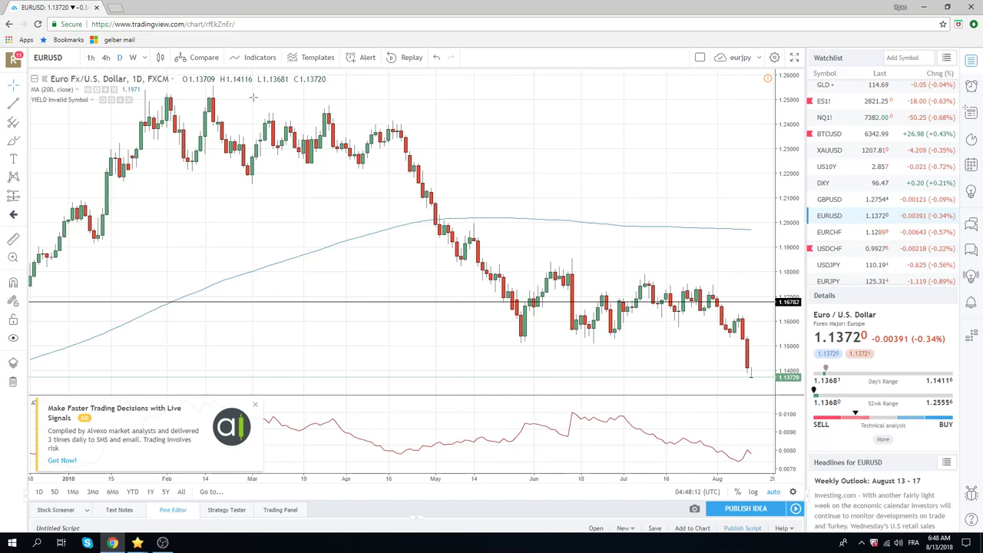
scroll(553, 215, "down", 5)
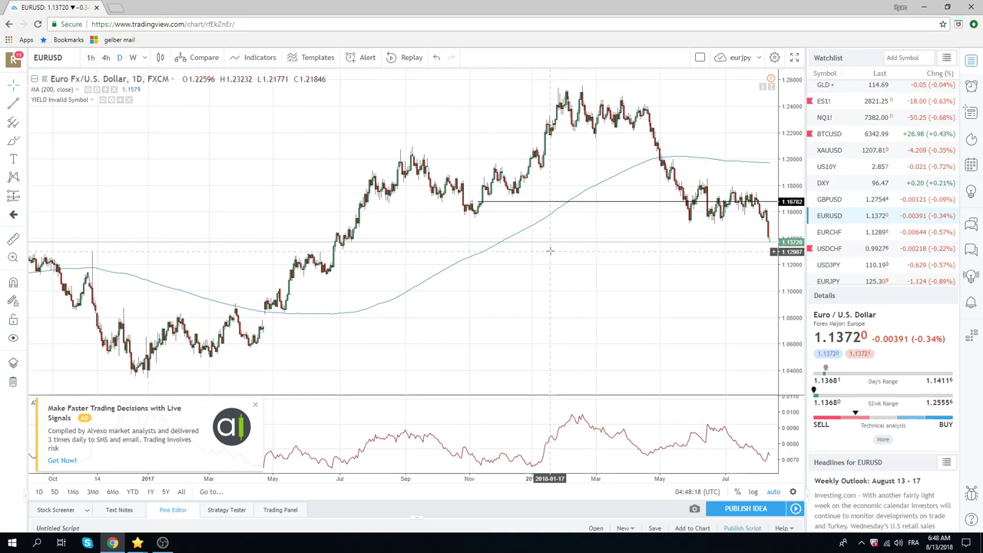
Step: Load EURCHF and zoom in, then out, to span July 2017 to August 2018
left_click(834, 232)
scroll(568, 270, "up", 5)
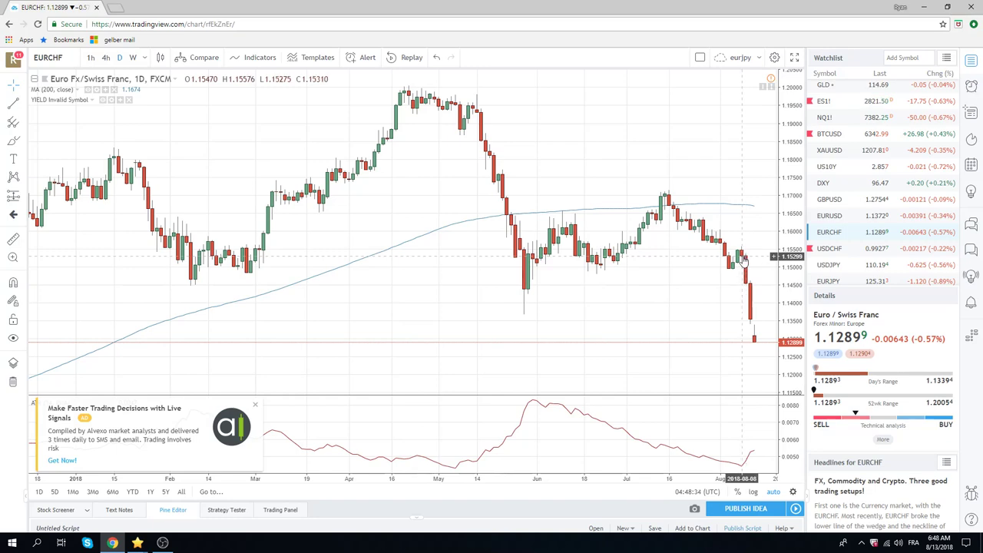
scroll(741, 258, "down", 2)
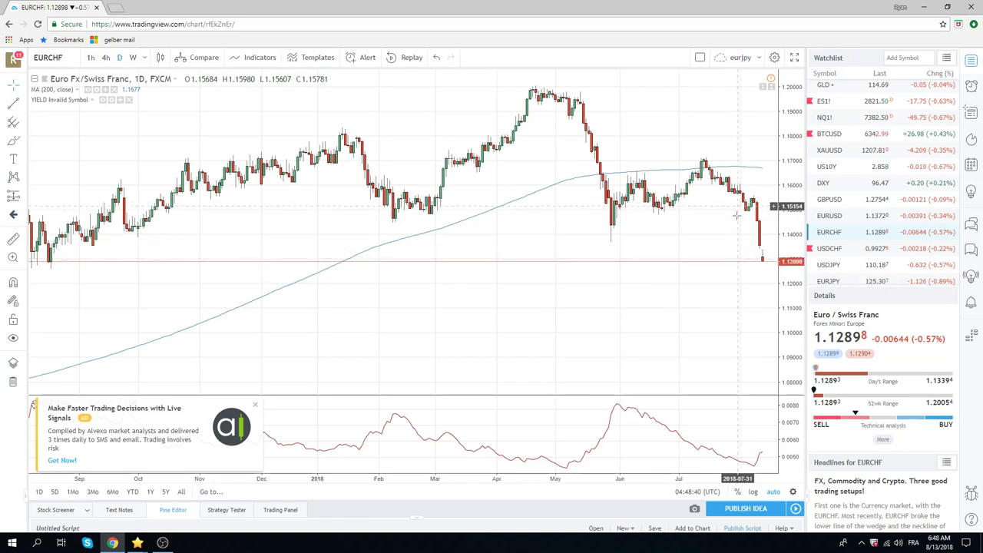
scroll(740, 261, "down", 1)
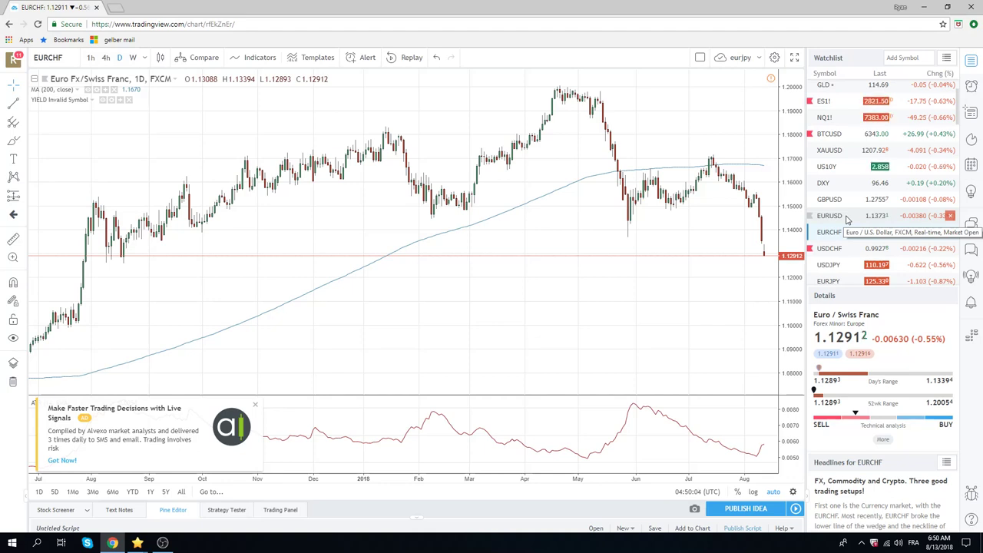
Step: Load the EURJPY daily chart from the watchlist and zoom out slightly
left_click(830, 282)
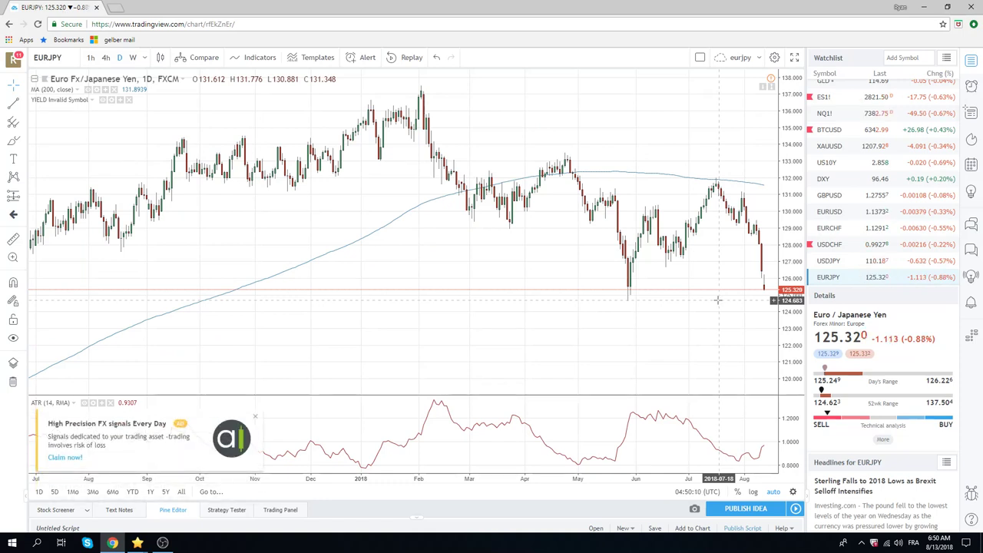
scroll(719, 299, "down", 2)
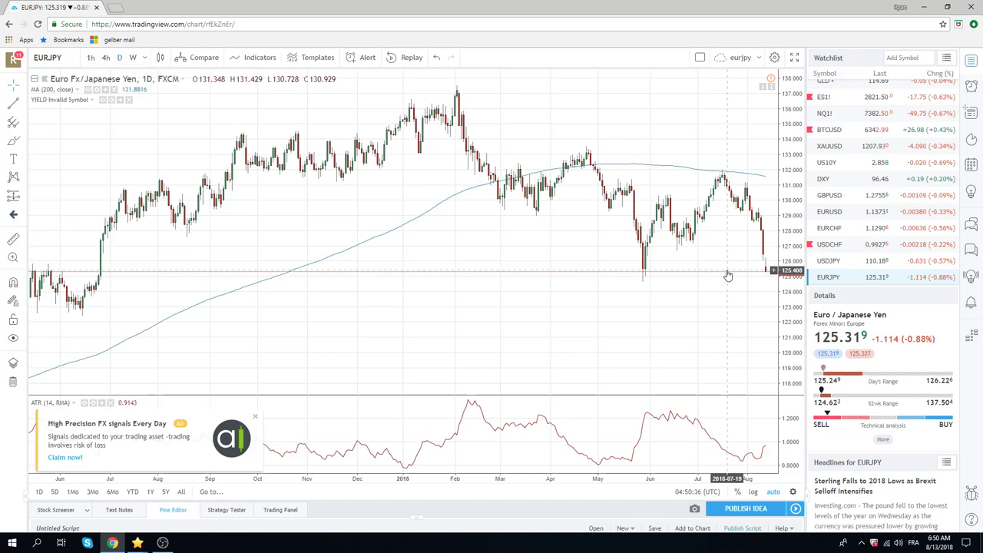
Step: Load USDJPY and zoom in on March to August 2018
left_click(842, 262)
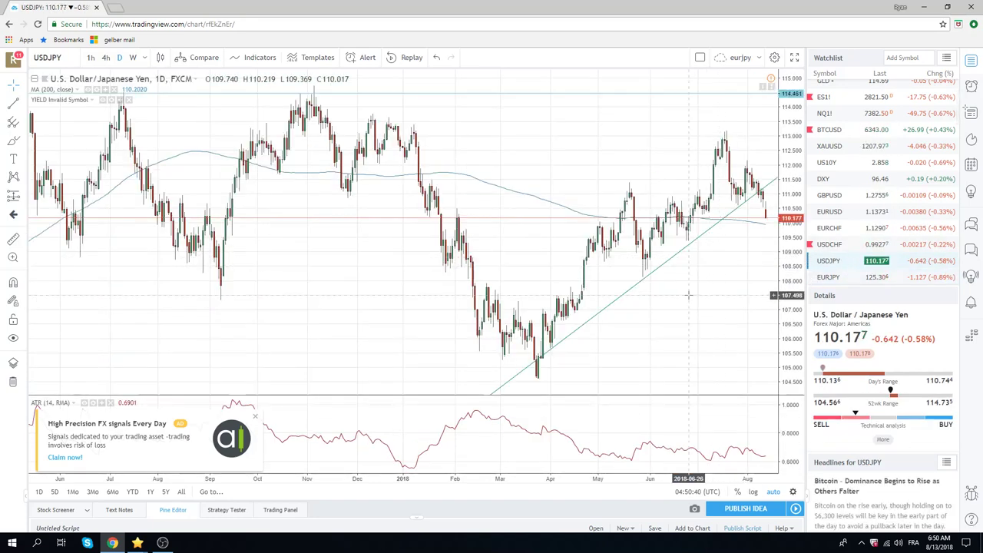
scroll(594, 273, "up", 5)
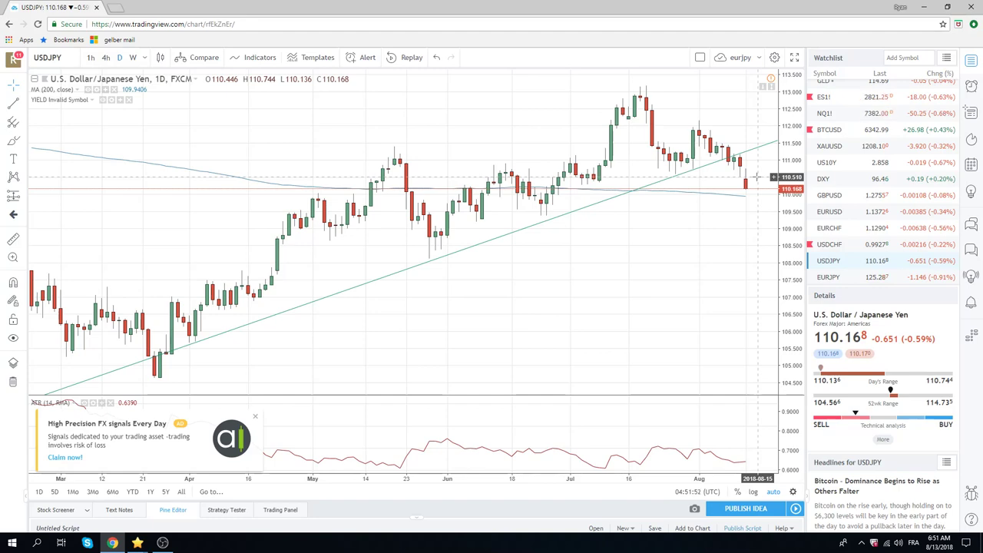
Step: Return to EURJPY and zoom out to span October 2017 to August 2018
left_click(830, 277)
scroll(832, 280, "down", 3)
scroll(681, 277, "down", 2)
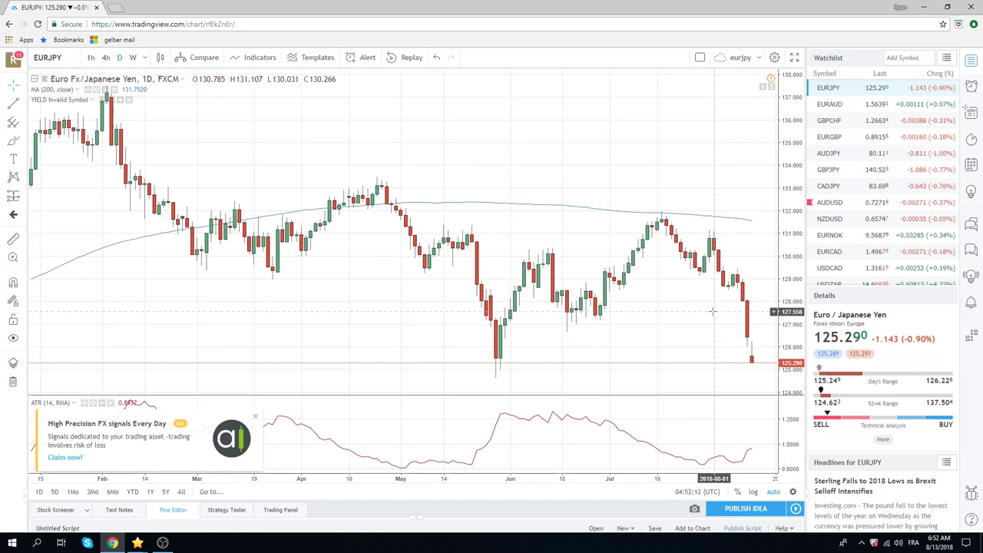
scroll(710, 336, "down", 3)
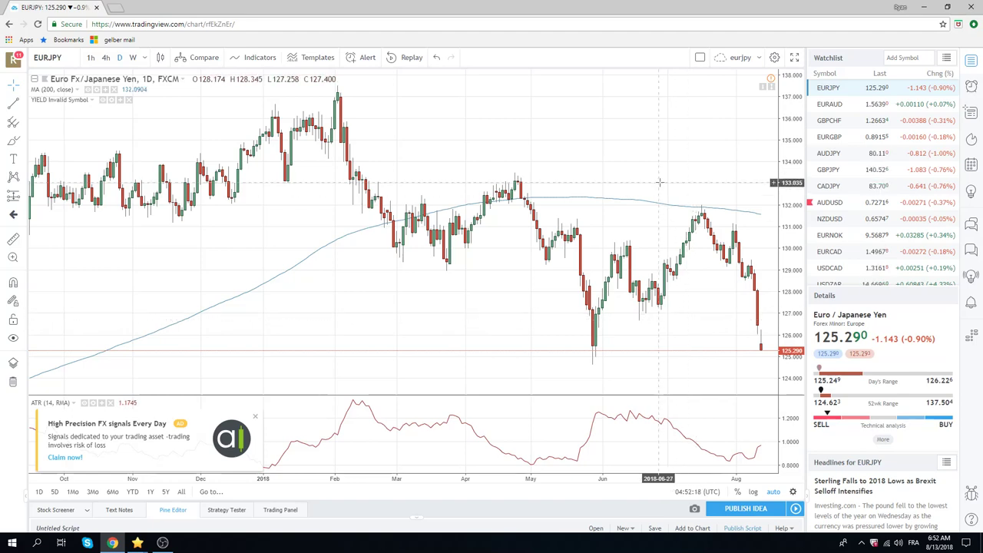
Step: Load the USDCAD daily chart, then scroll the watchlist to reveal more pairs
left_click(831, 268)
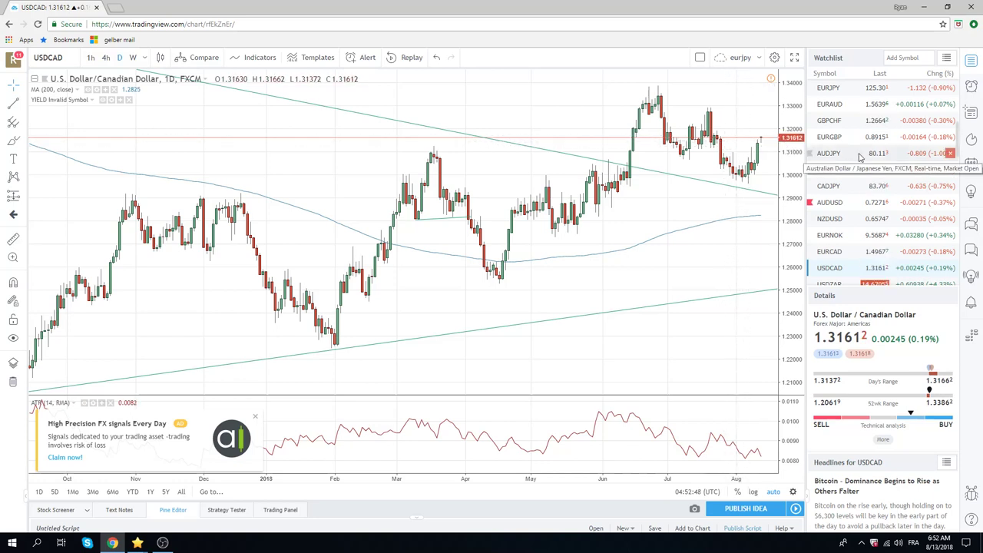
scroll(845, 158, "down", 1)
scroll(833, 160, "down", 1)
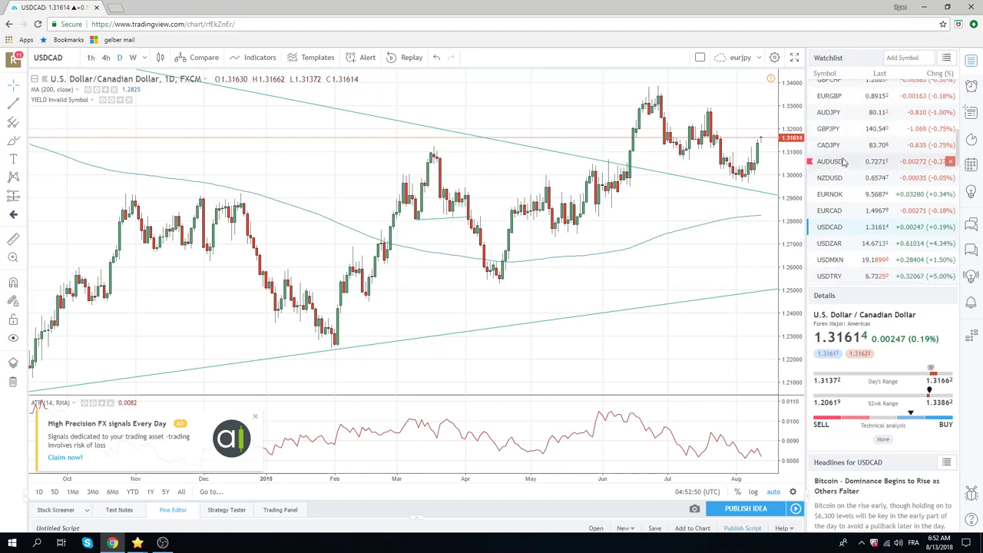
Step: Load USDZAR and zoom in and out to inspect its recent +4.32% spike
left_click(828, 243)
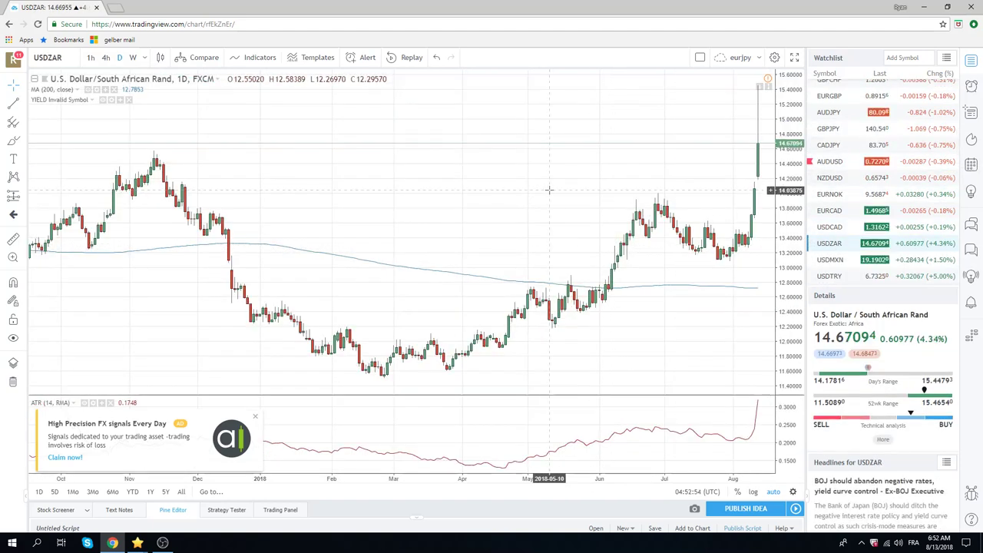
scroll(548, 190, "up", 2)
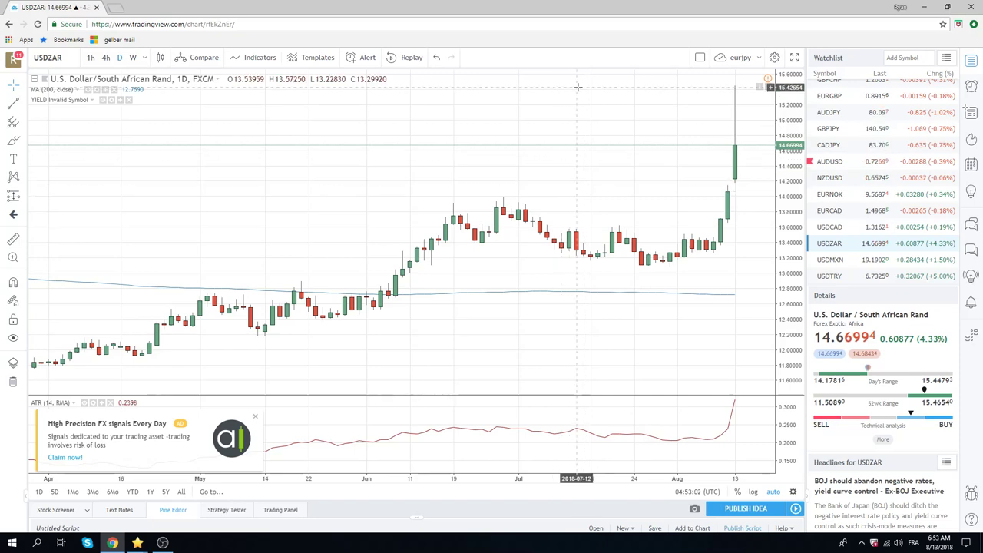
scroll(578, 163, "down", 2)
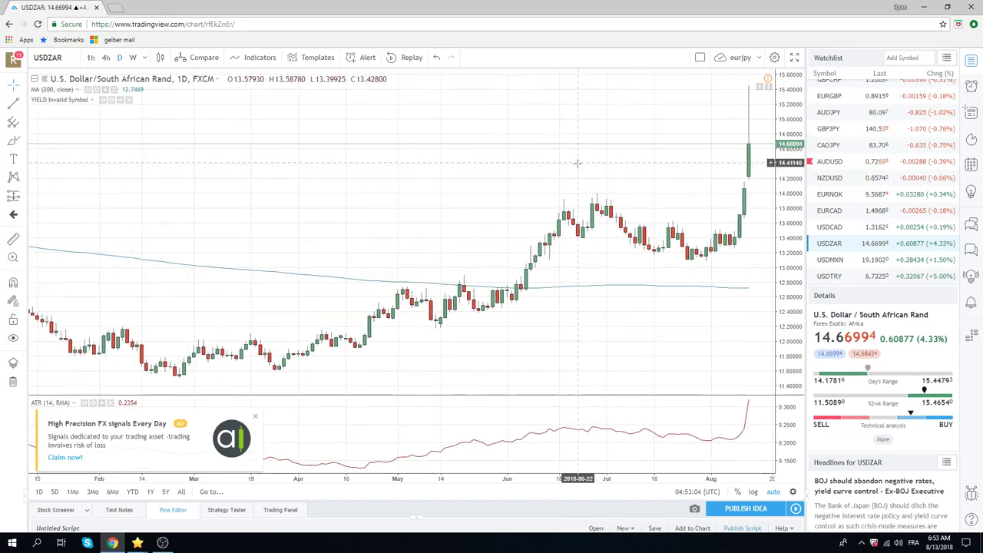
scroll(578, 163, "down", 2)
scroll(577, 163, "up", 4)
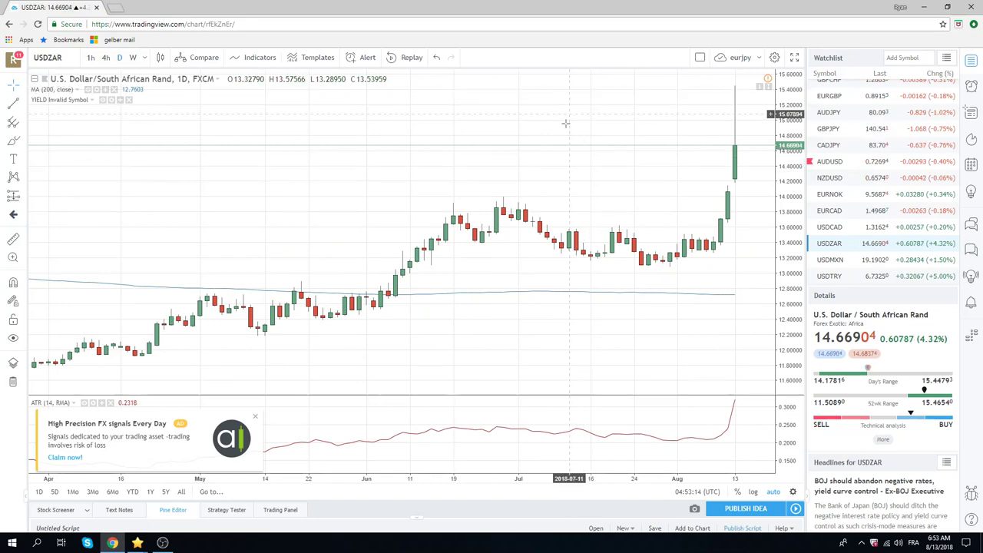
scroll(564, 146, "down", 3)
scroll(563, 145, "down", 2)
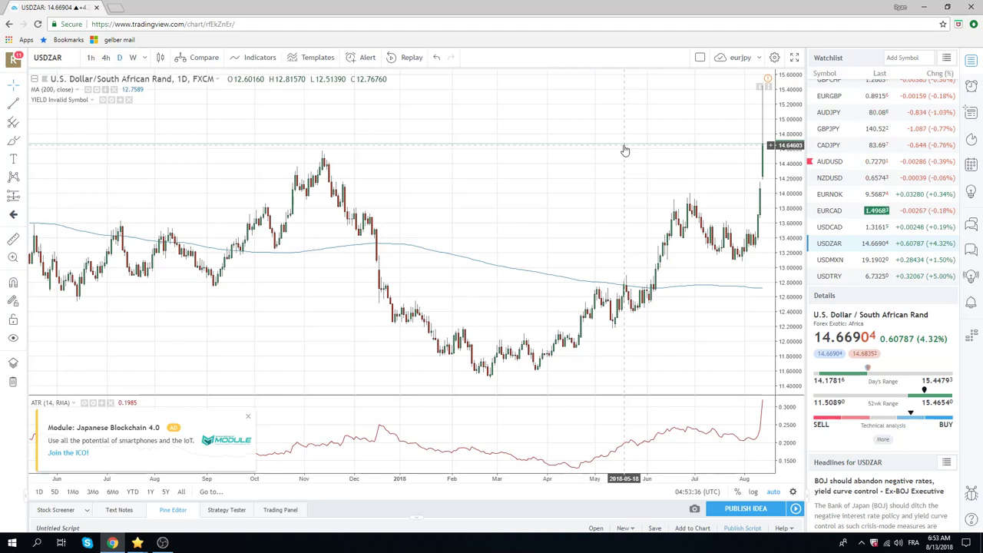
Step: Zoom the USDZAR chart out further to cover October 2016 through August 2018
scroll(595, 155, "down", 2)
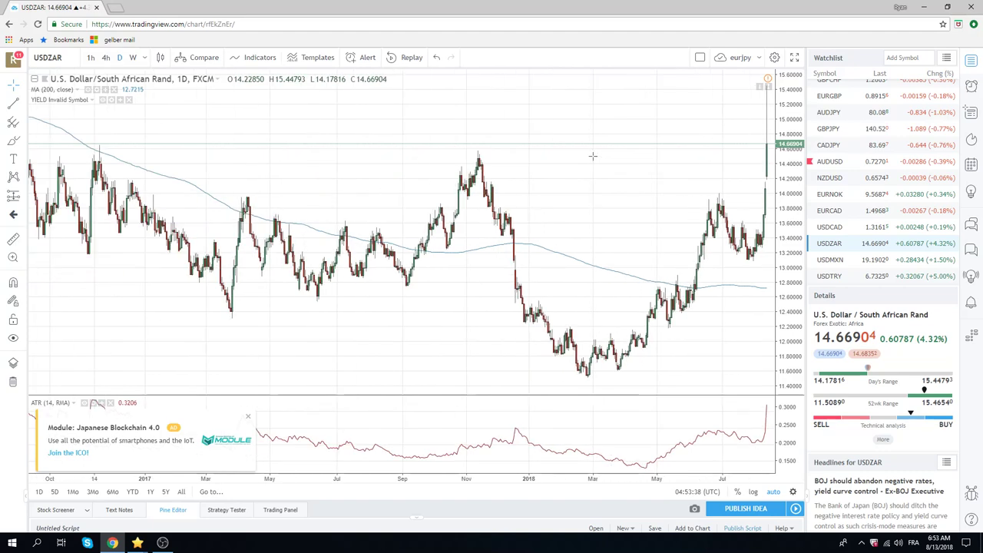